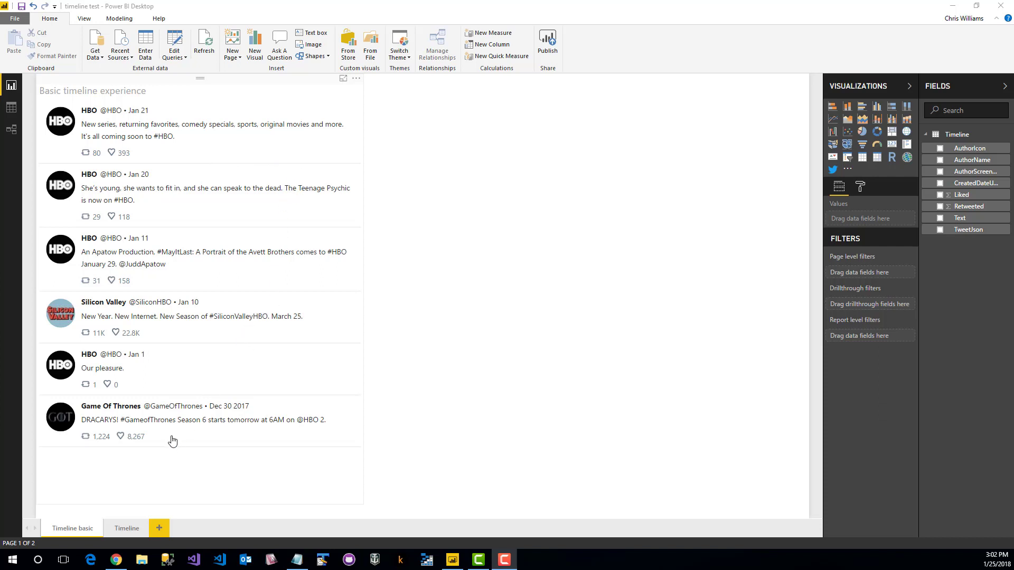
Switch to the Timeline report page to compare the basic and TweetJSON timelines
click(126, 529)
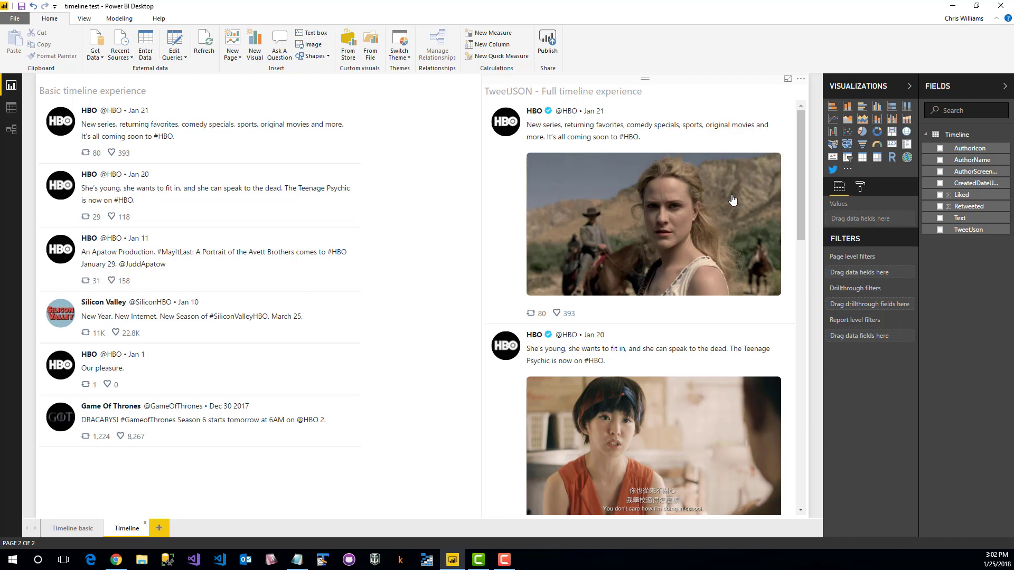
Scroll the TweetJSON timeline, then place a Twitter timeline visual on the new Page 1
drag(800, 177, 680, 283)
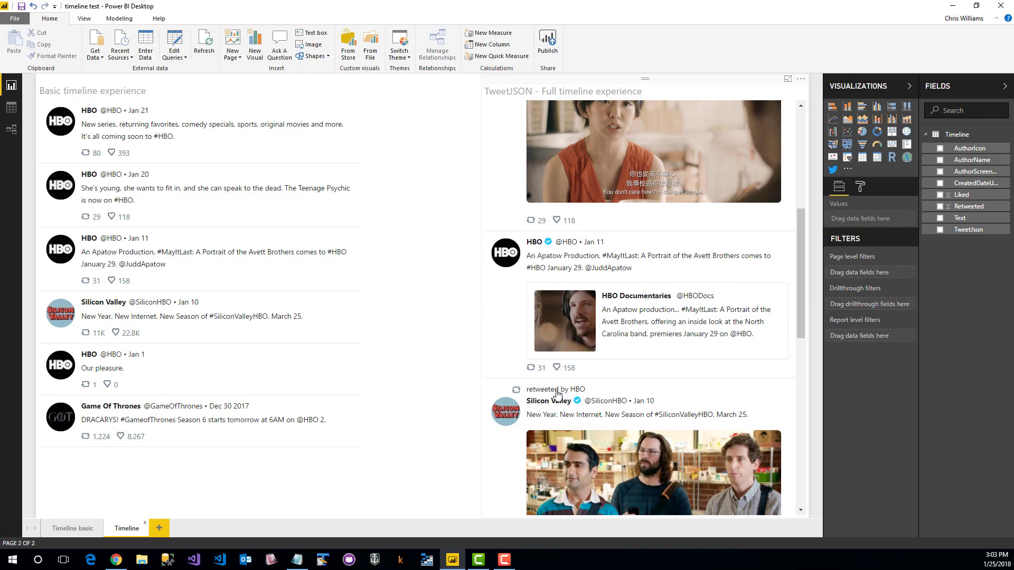
scroll(670, 368, down, 5)
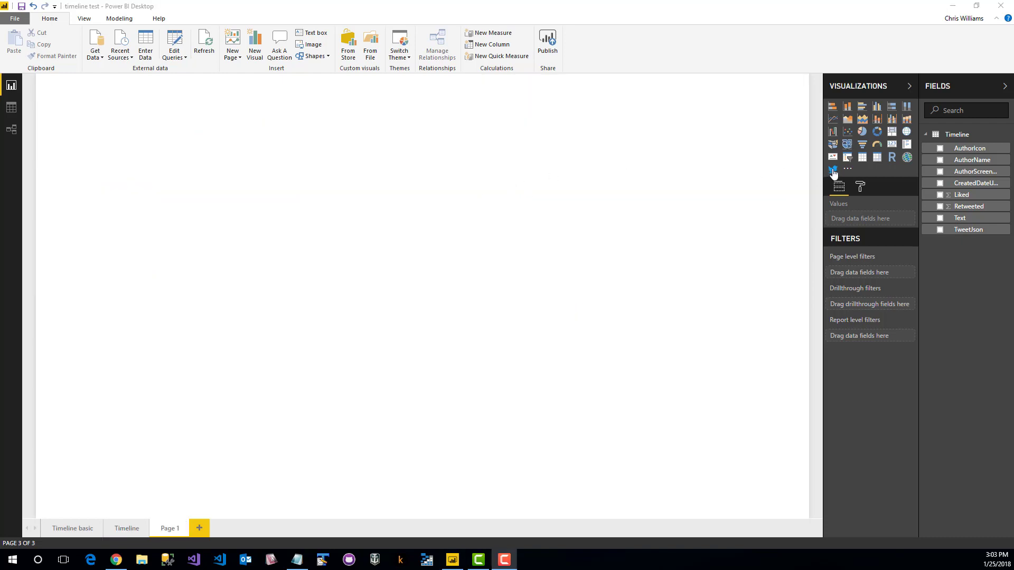
click(832, 170)
Enlarge the tweet visual at top-left and add AuthorIcon, AuthorName and AuthorScreenName
drag(209, 263, 377, 491)
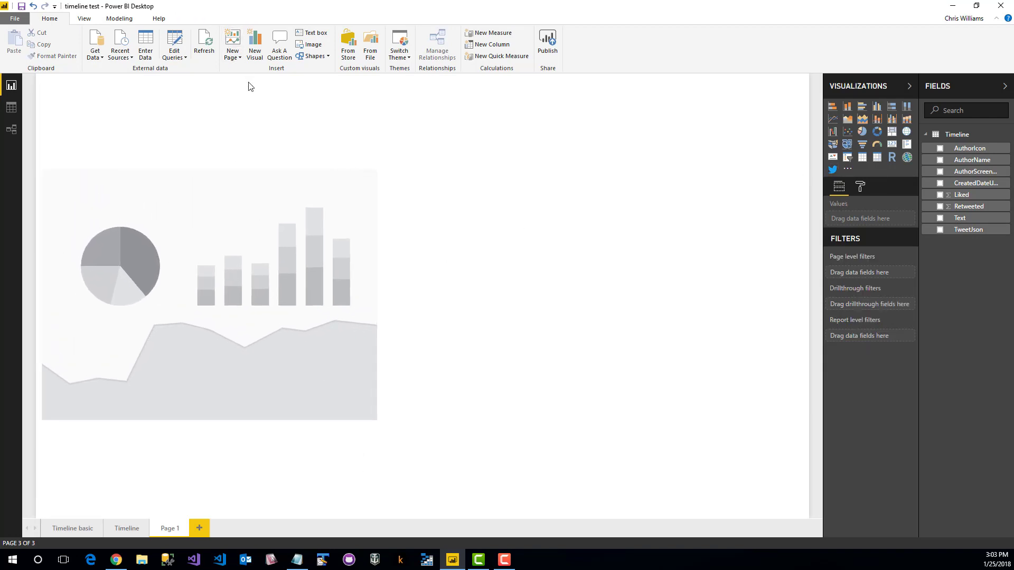
drag(235, 95, 231, 86)
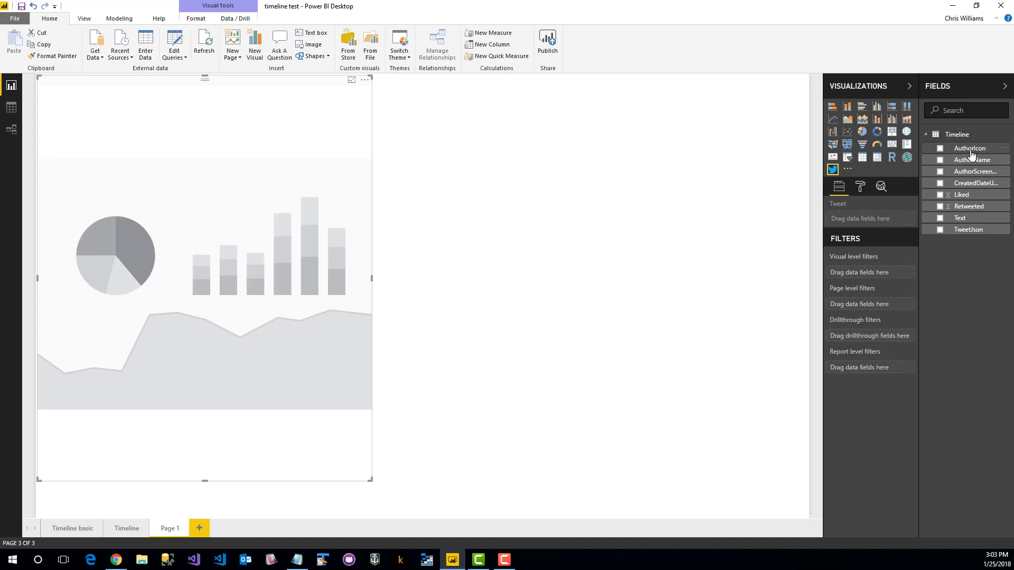
drag(971, 153, 904, 224)
drag(969, 160, 899, 226)
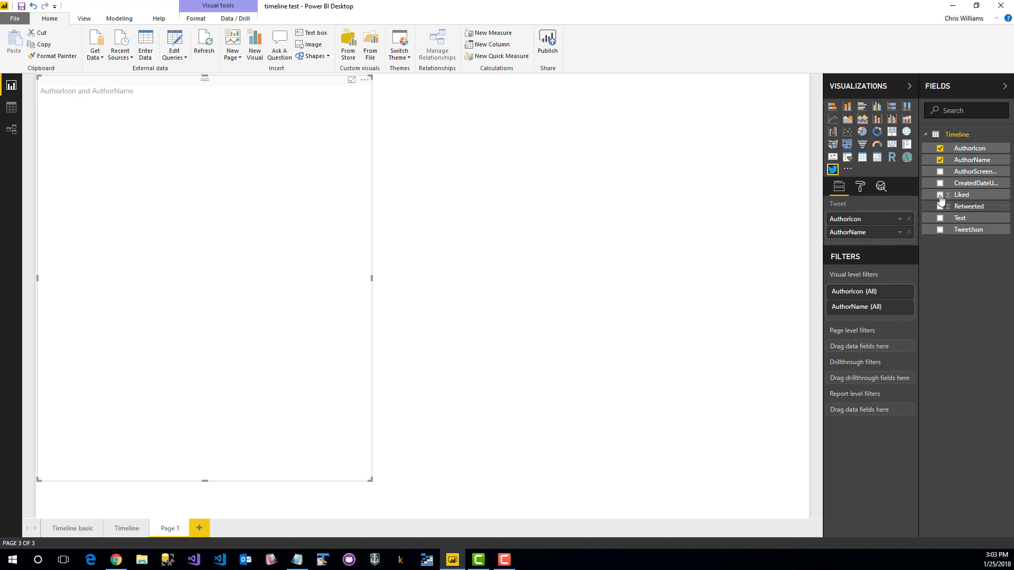
drag(960, 176, 898, 253)
Add CreatedDateUTC as the plain field instead of Date Hierarchy, plus Retweeted
drag(962, 195, 890, 285)
click(900, 259)
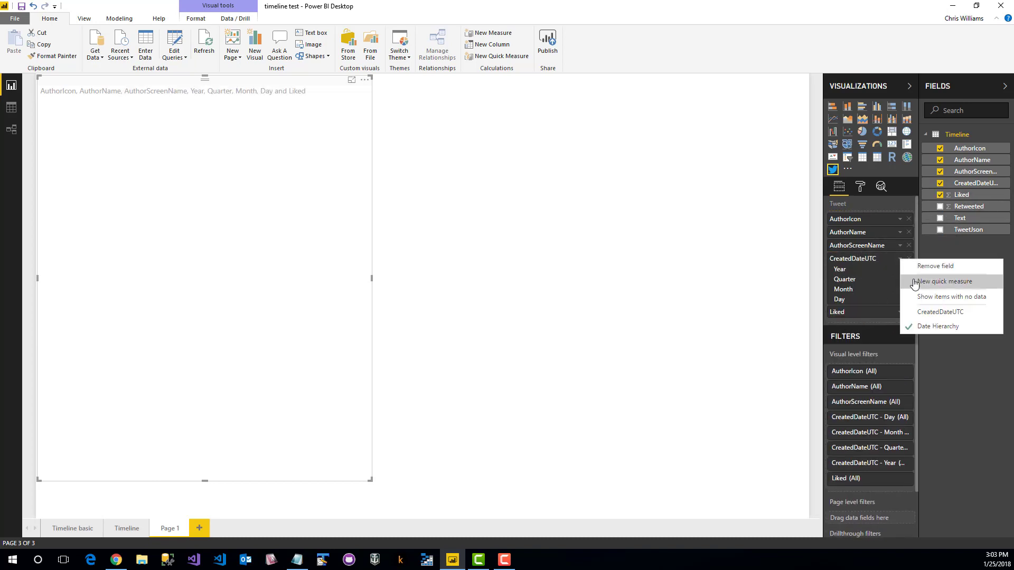
click(920, 312)
drag(970, 207, 897, 296)
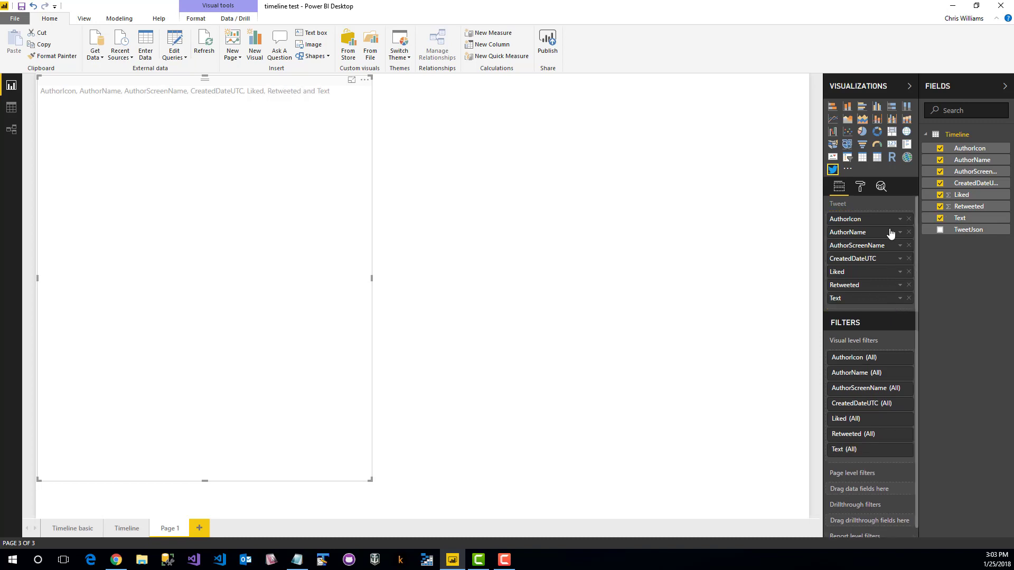
click(860, 188)
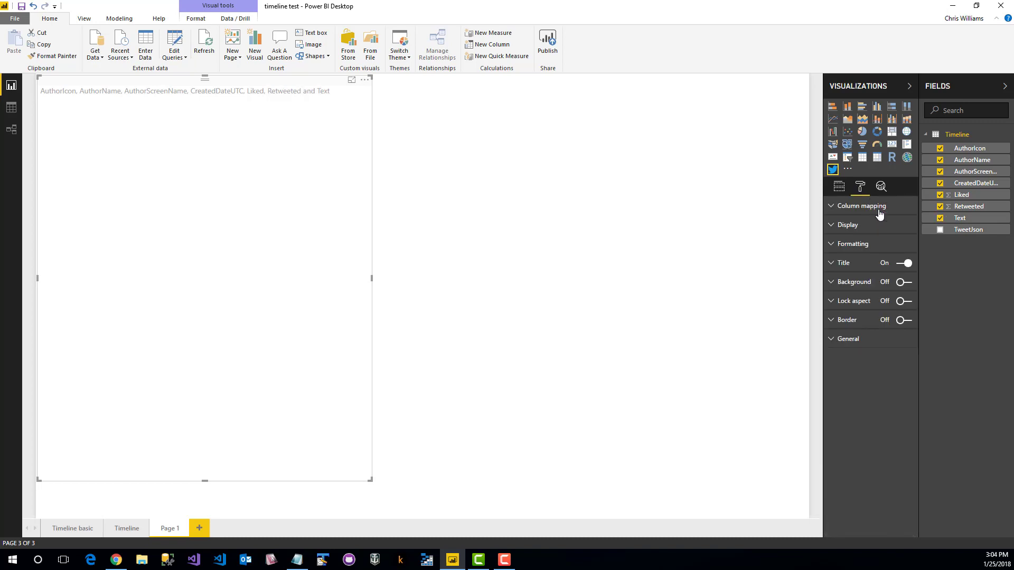
Map AuthorIcon, AuthorName and AuthorScreenName to Author profile picture, Author name and Author screen name
click(873, 207)
click(886, 228)
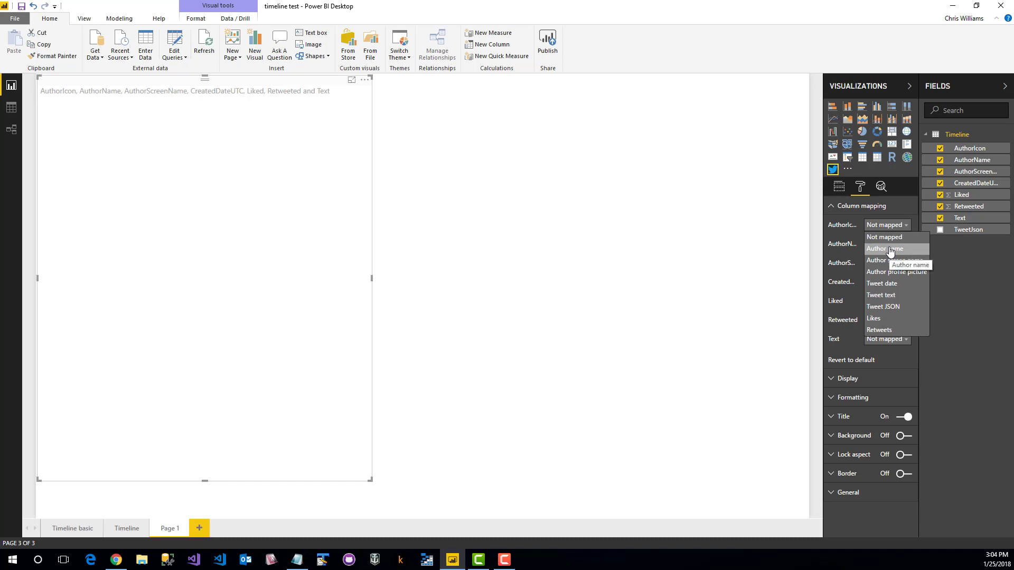
click(901, 272)
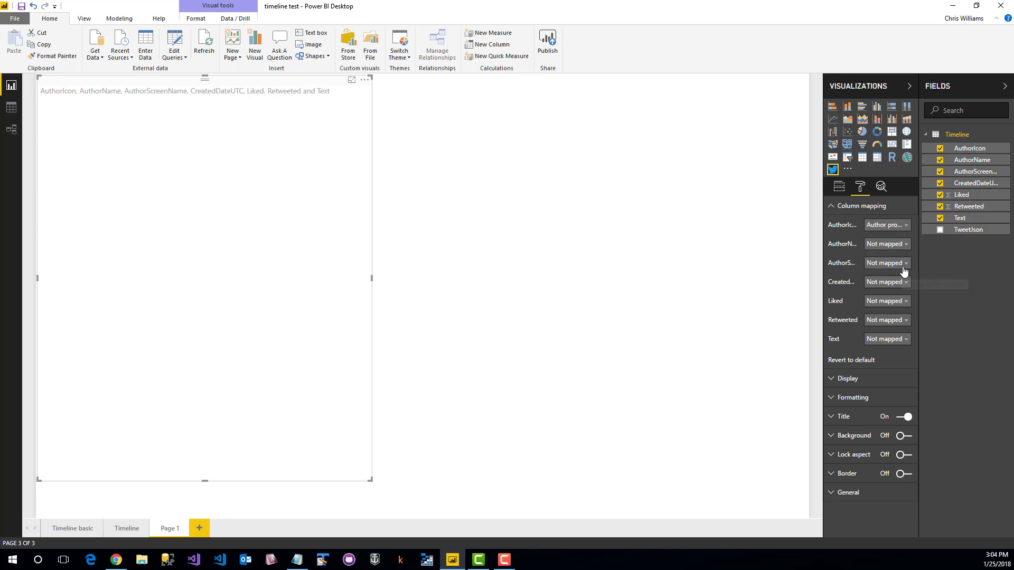
click(896, 251)
click(898, 268)
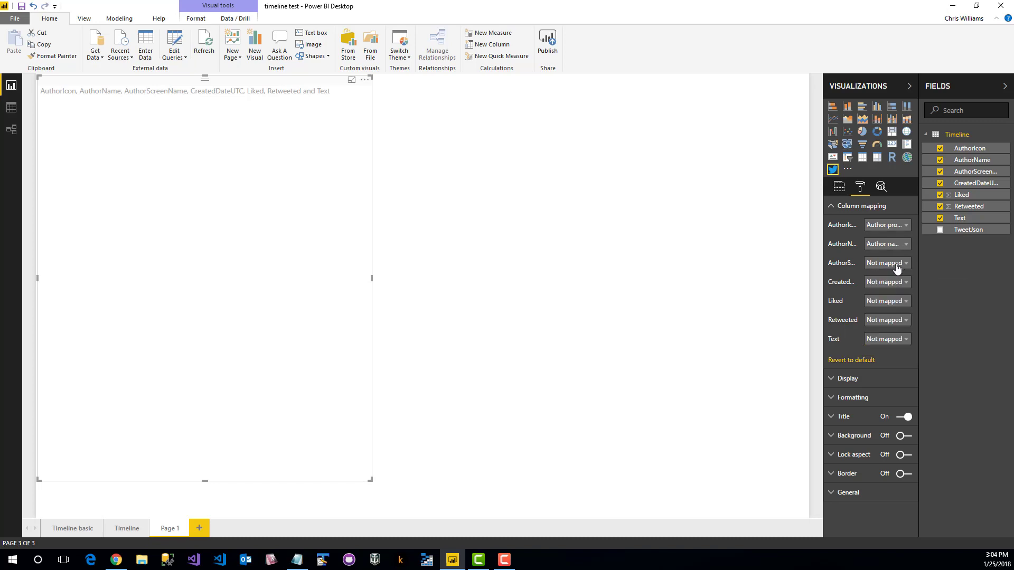
click(896, 266)
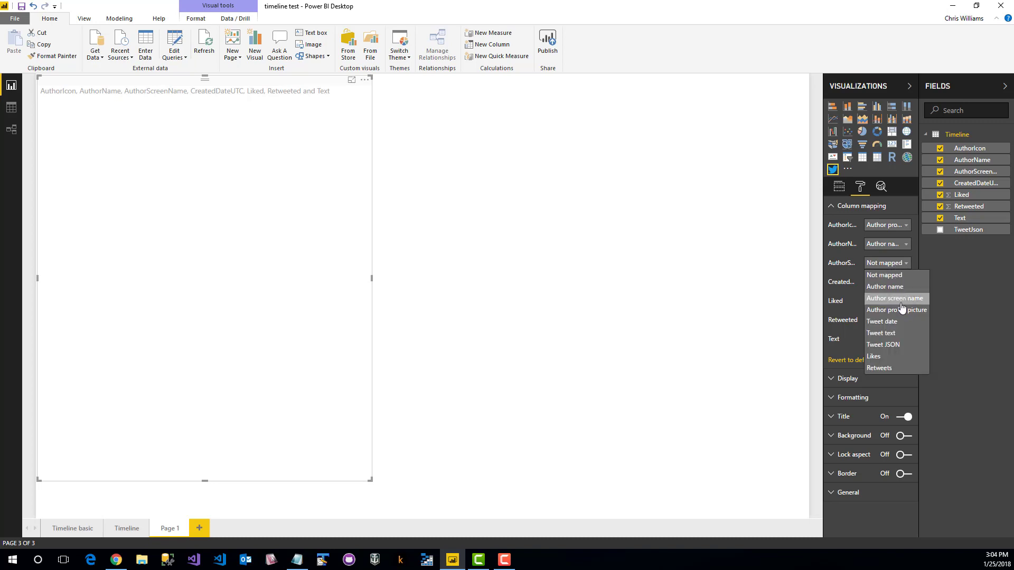
click(900, 300)
Map CreatedDateUTC to Tweet date, Liked to Likes, Retweeted to Retweets, Text to Tweet text
click(892, 283)
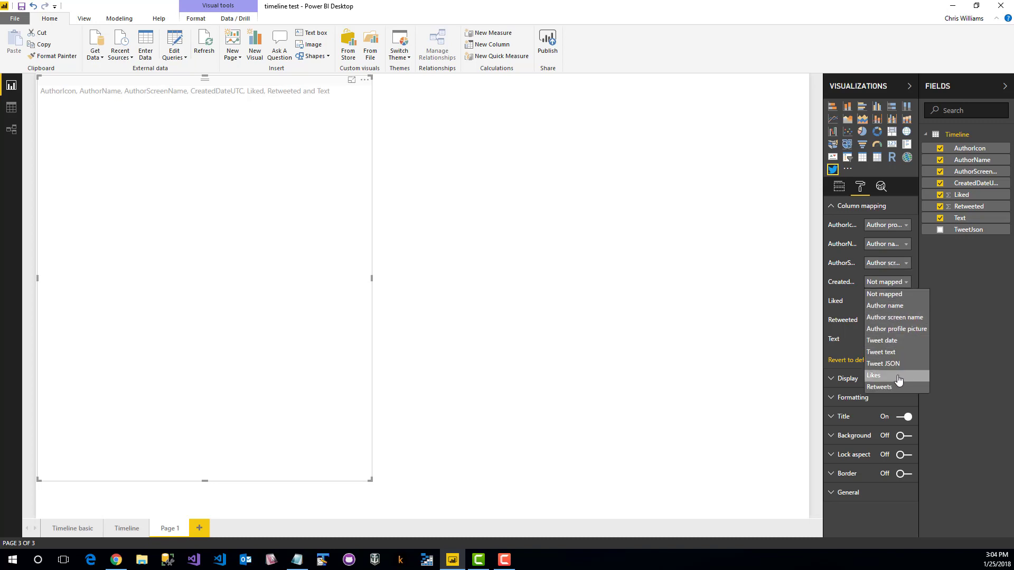
click(896, 340)
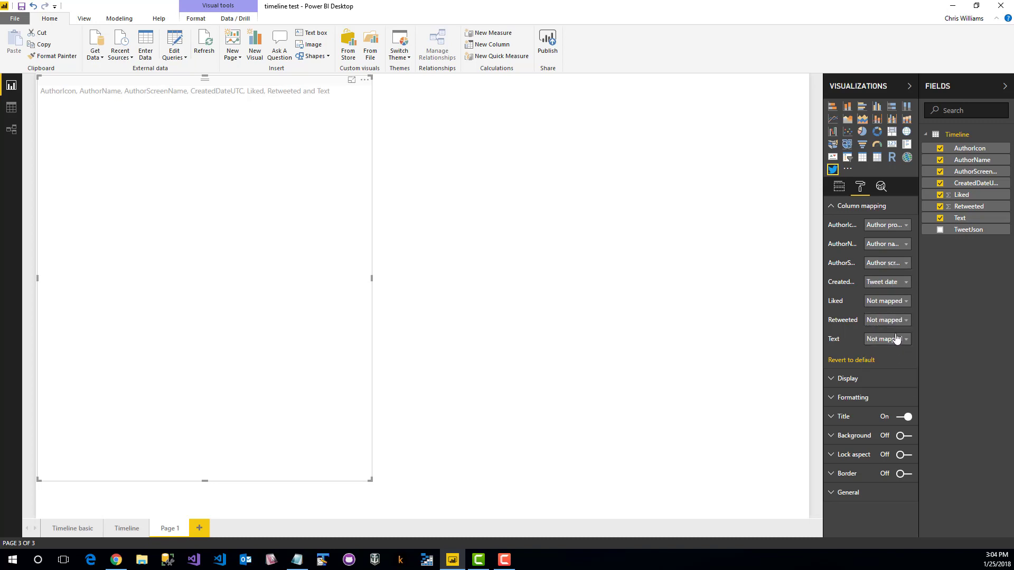
click(887, 302)
click(885, 395)
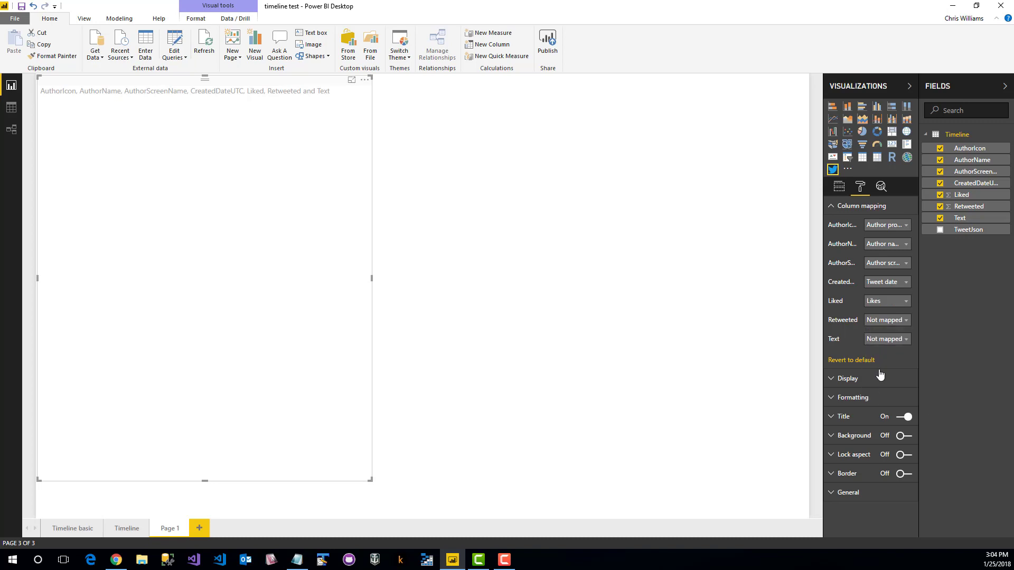
click(884, 320)
click(887, 421)
click(889, 339)
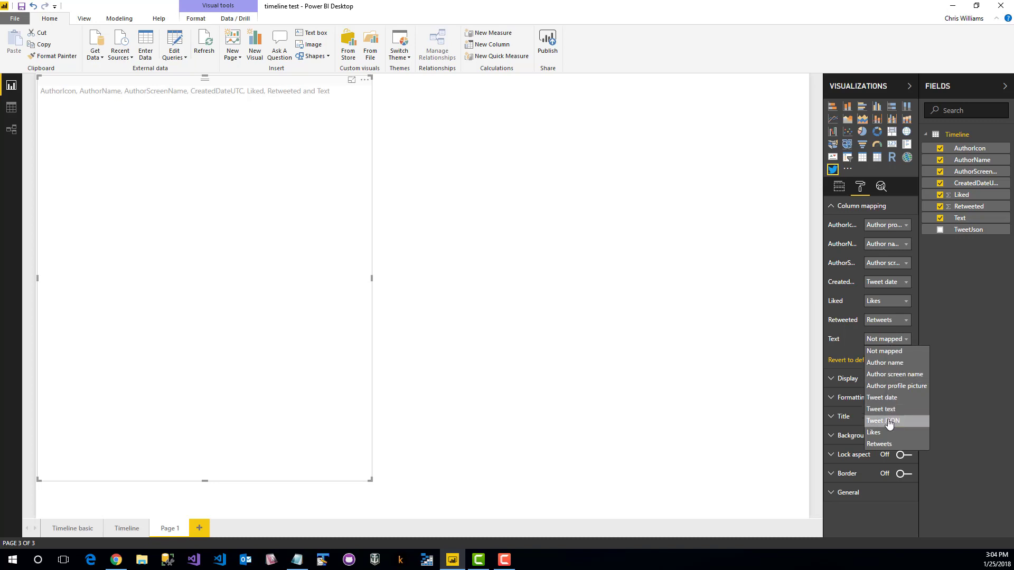
click(889, 414)
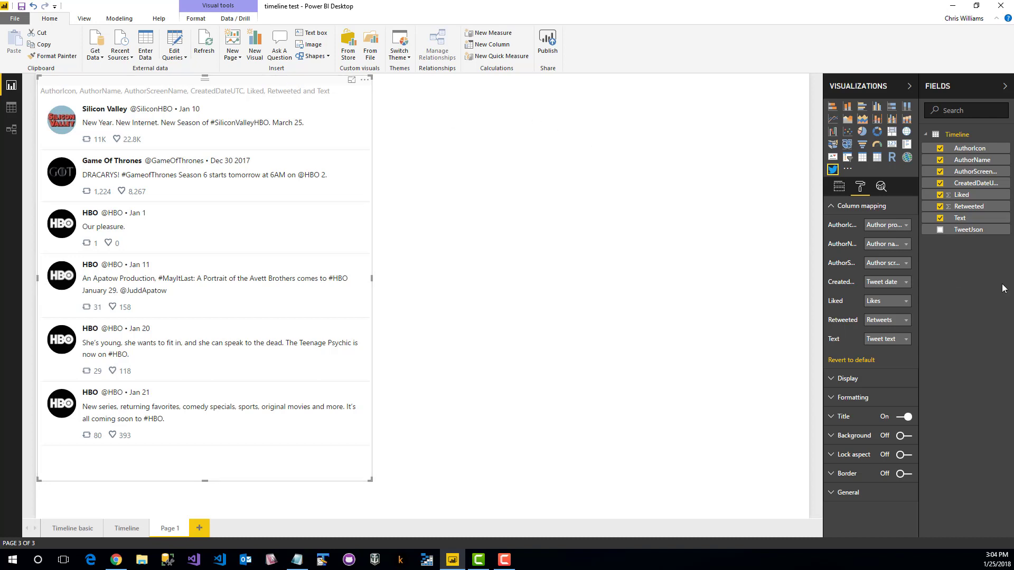
Hide the visual's title and add the TweetJson field to the visual
click(903, 417)
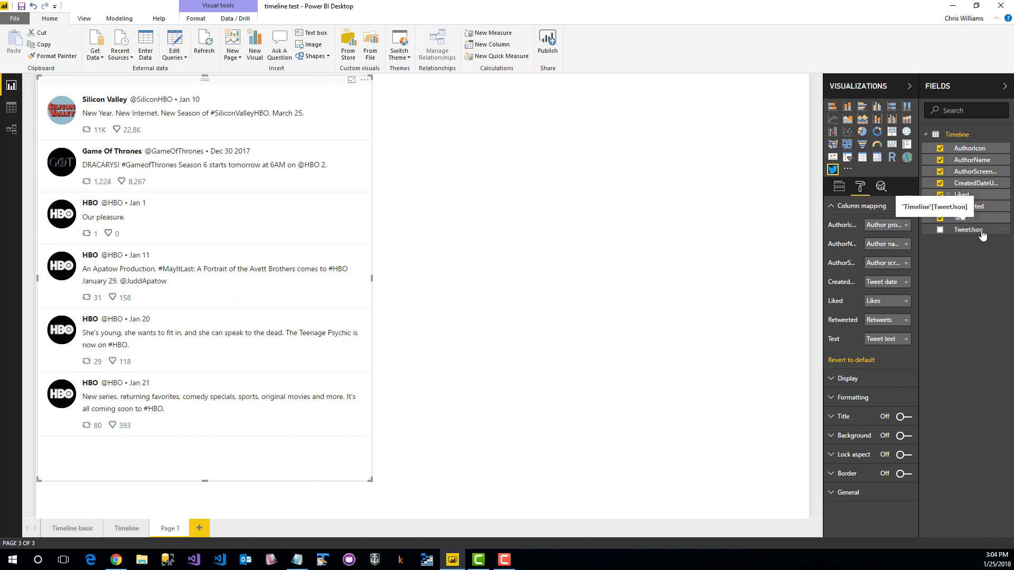
click(839, 187)
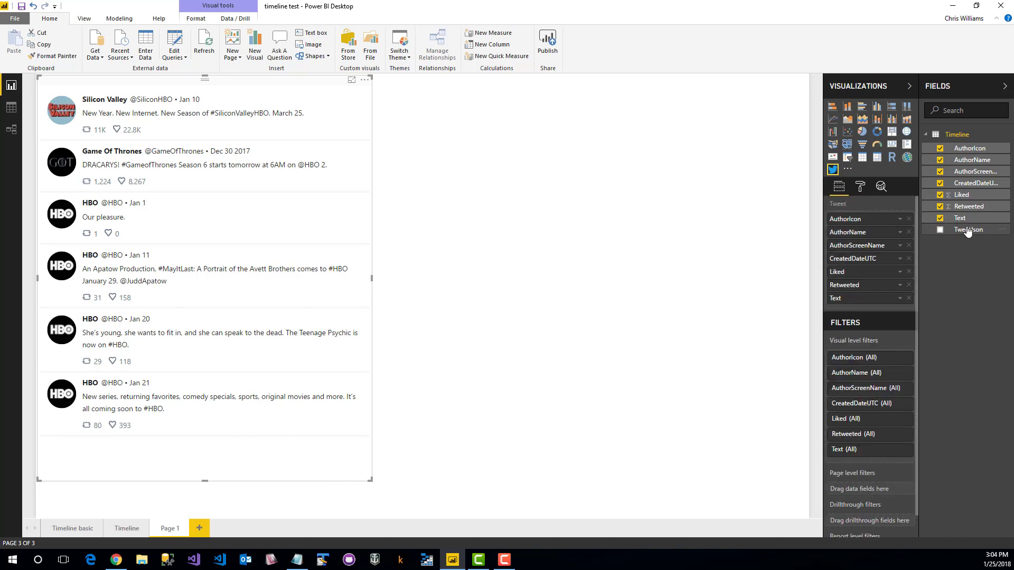
drag(971, 232, 890, 307)
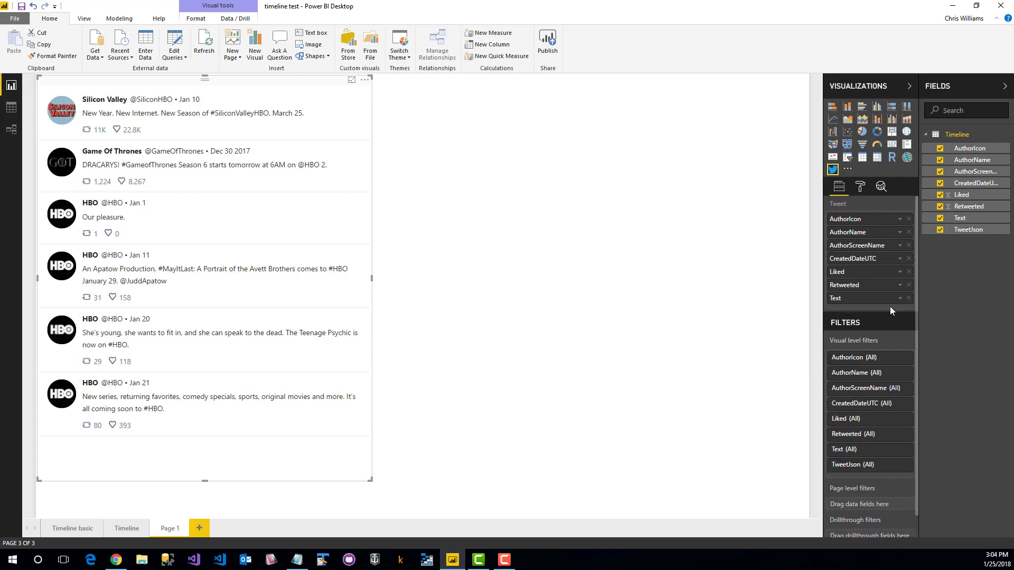
In Column mapping, map TweetJson to Tweet JSON
click(860, 187)
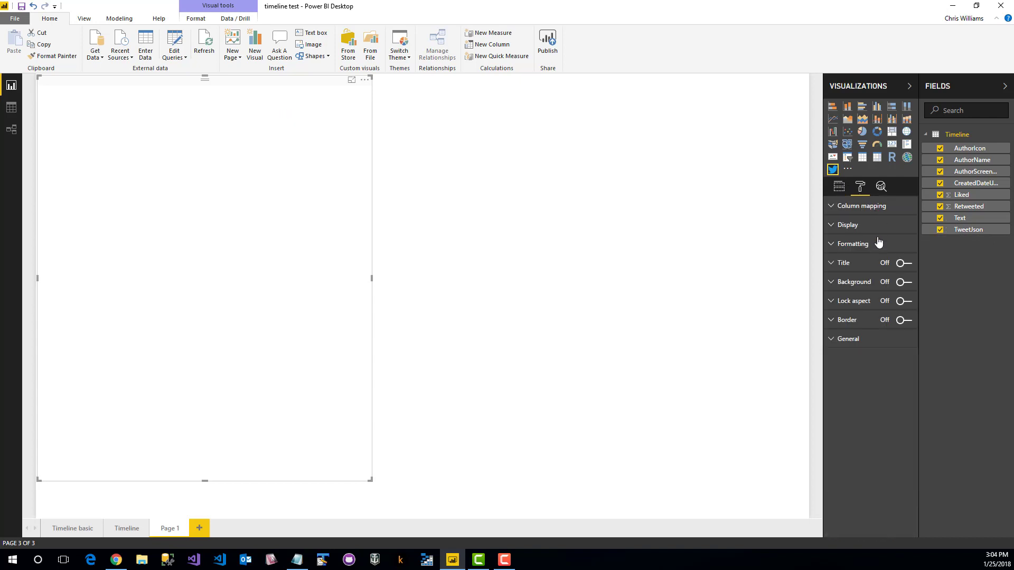
click(859, 208)
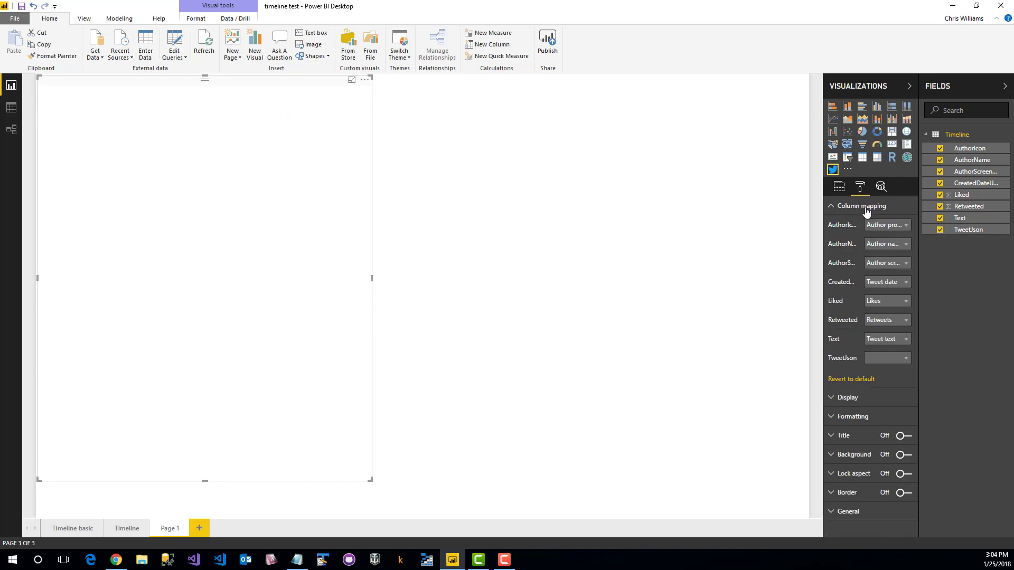
click(885, 358)
click(883, 440)
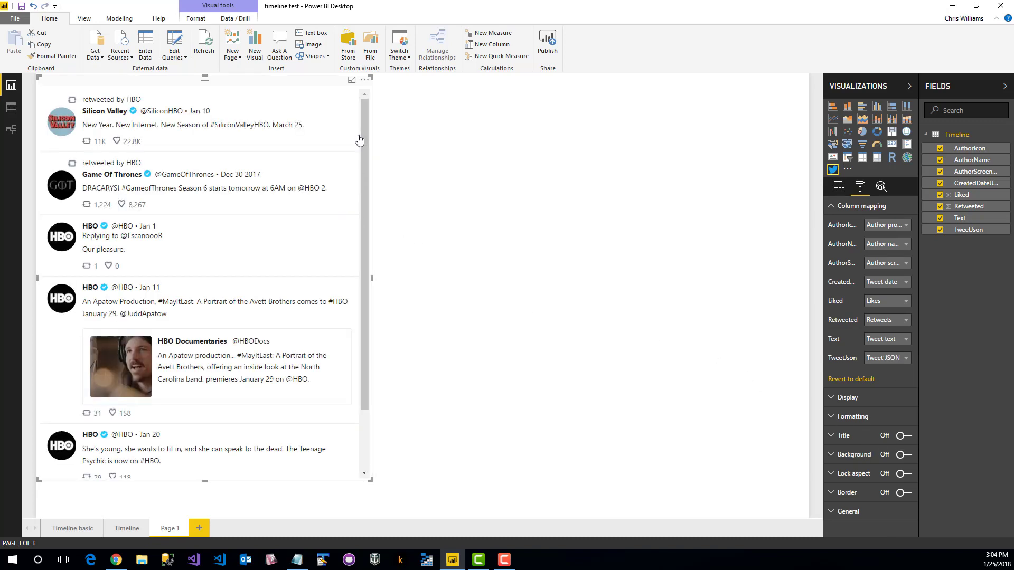
Turn Media on in Display settings, collapse Column mapping, and scroll through the tweets
mouse_move(366, 137)
mouse_down()
mouse_move(377, 214)
mouse_move(365, 130)
mouse_up()
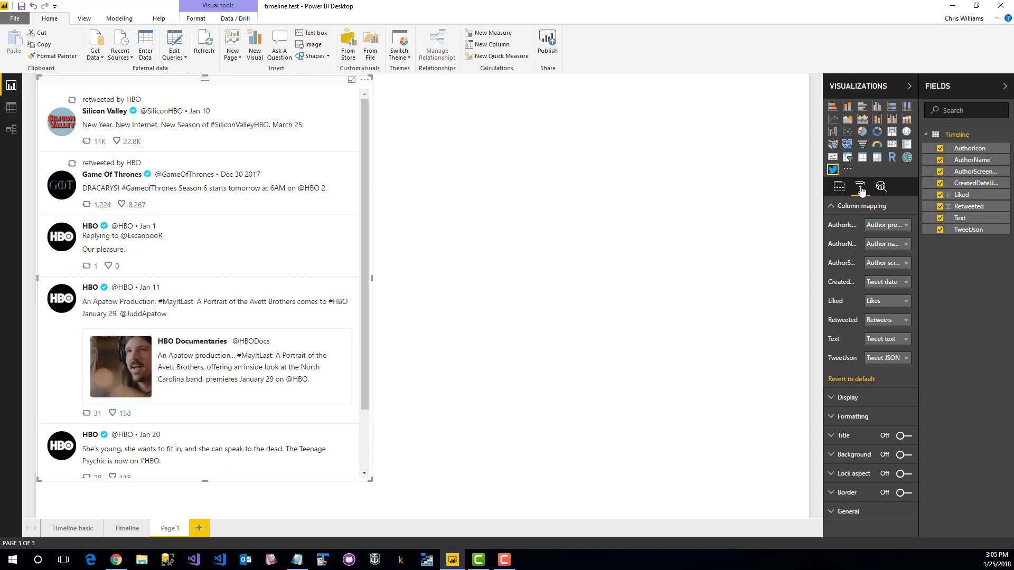
click(855, 399)
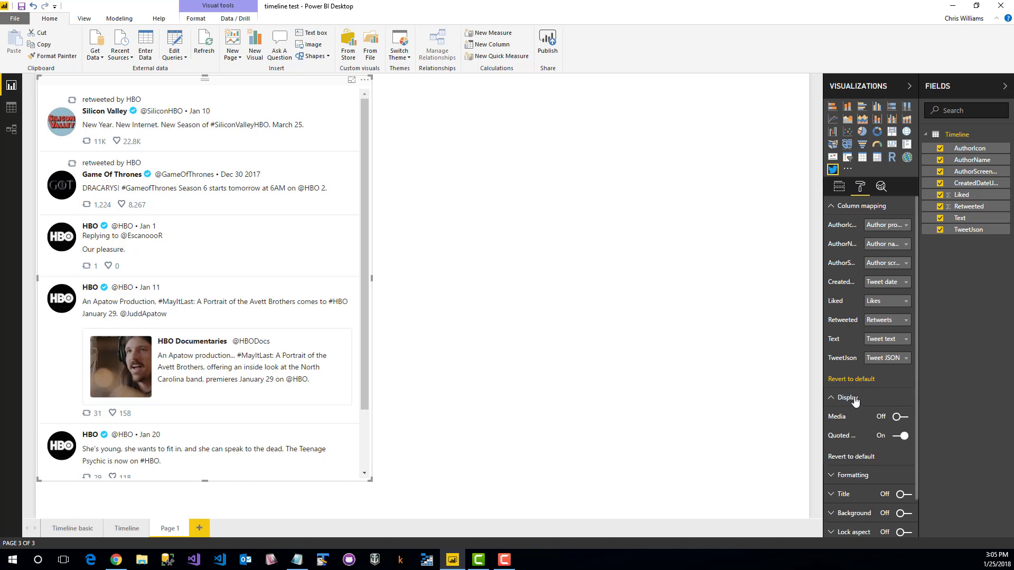
click(896, 418)
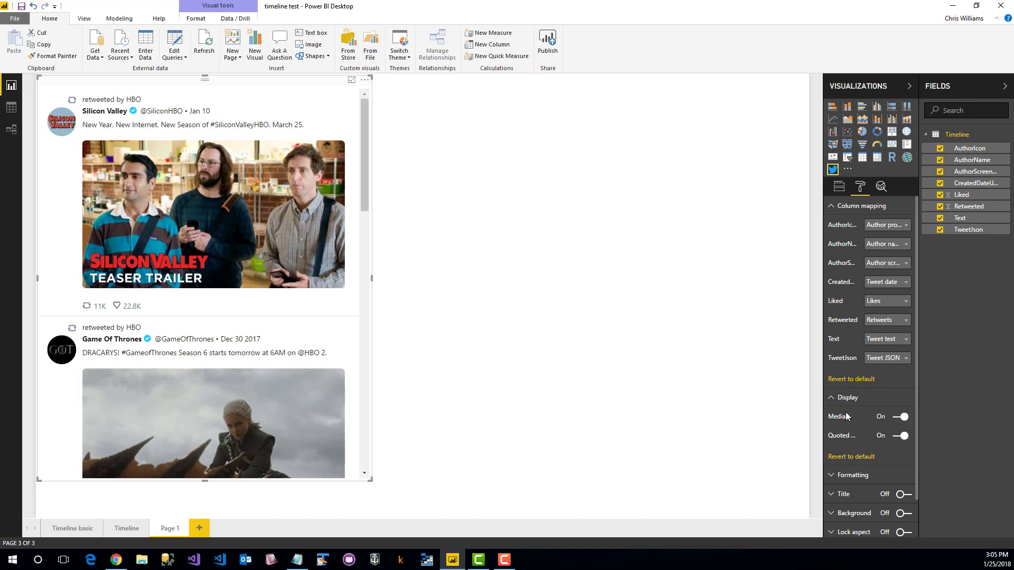
click(833, 207)
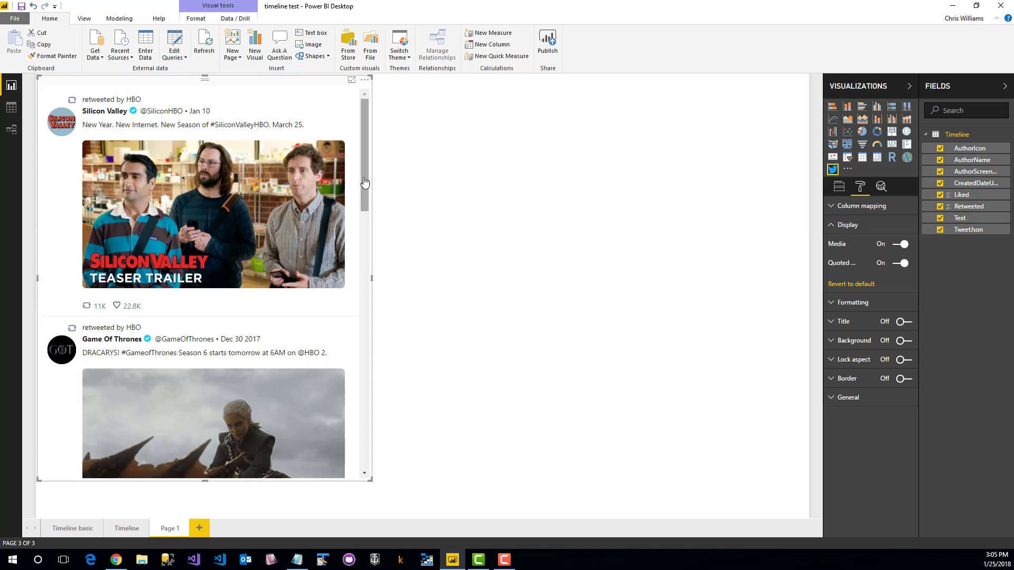
drag(365, 182, 378, 304)
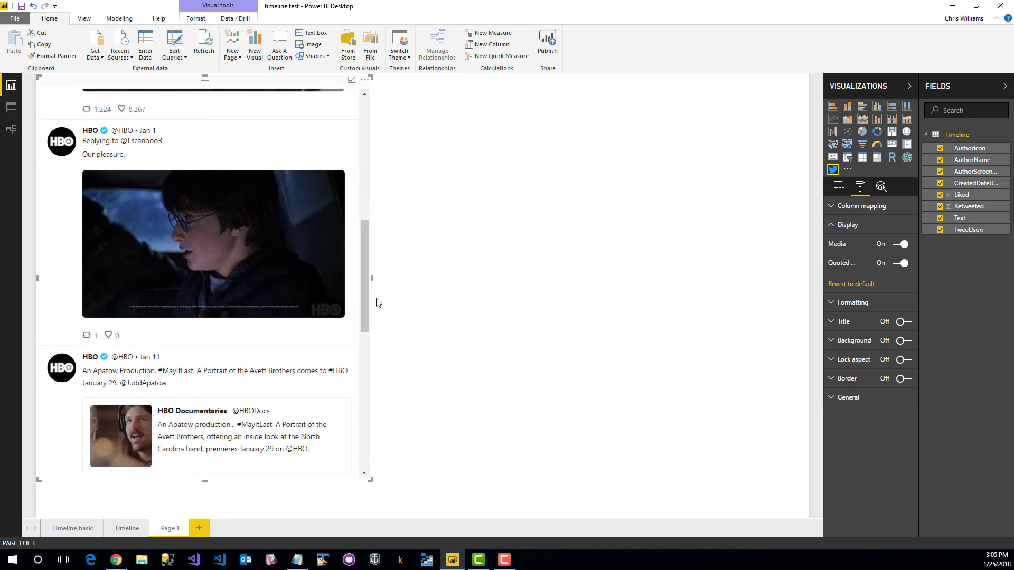